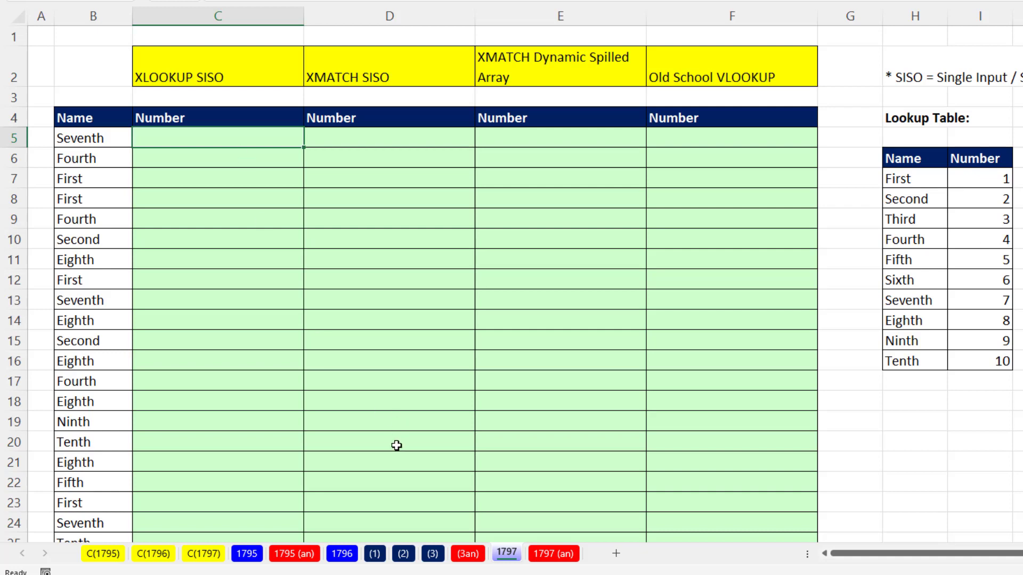
# Enter =XLOOKUP(B5,$H$7:$H$16,$I$7:$I$16) in C5 to return B5's number.
pyautogui.write('=xlo')
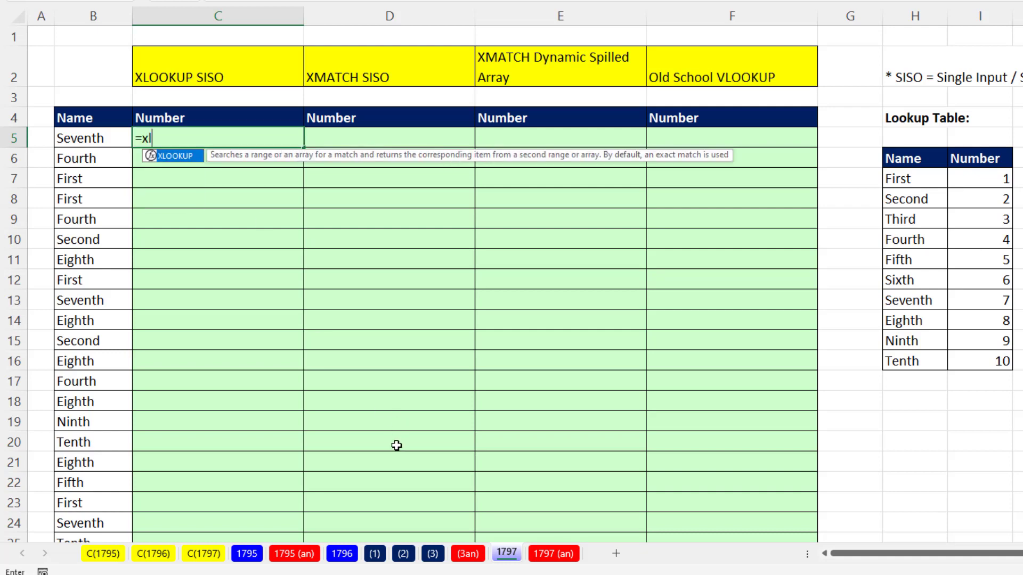
pyautogui.press('Tab')
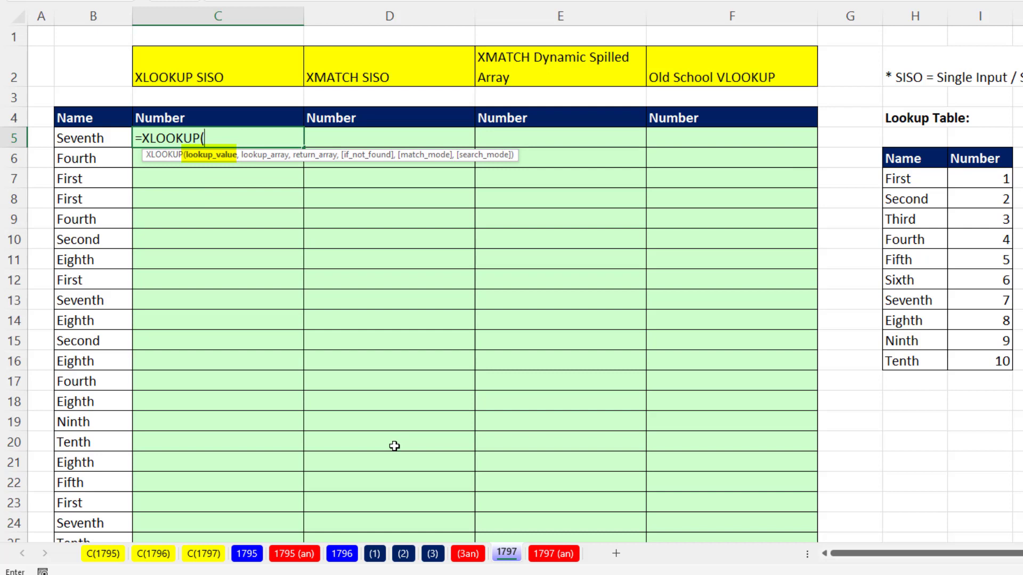
pyautogui.click(86, 144)
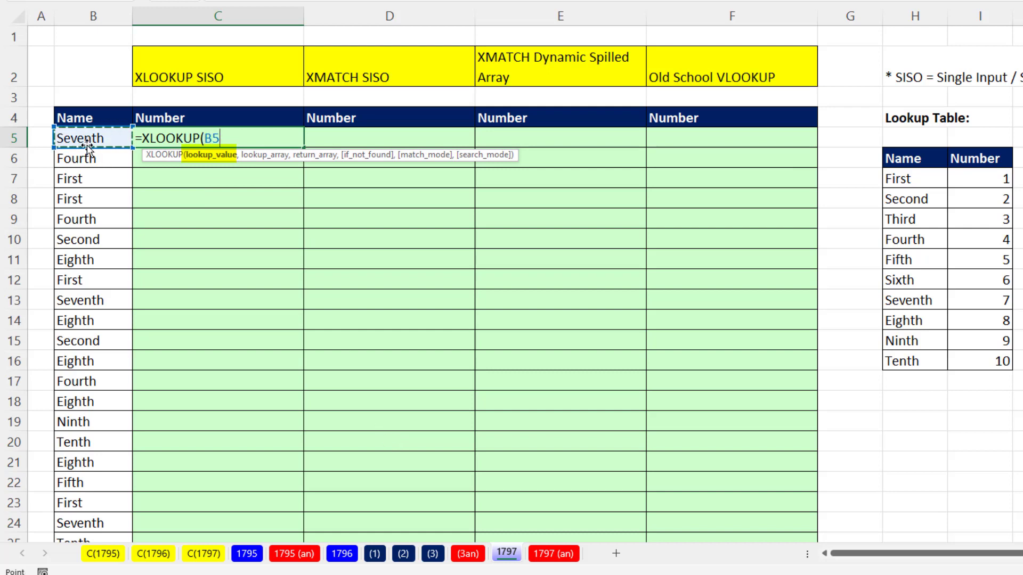
pyautogui.write(',')
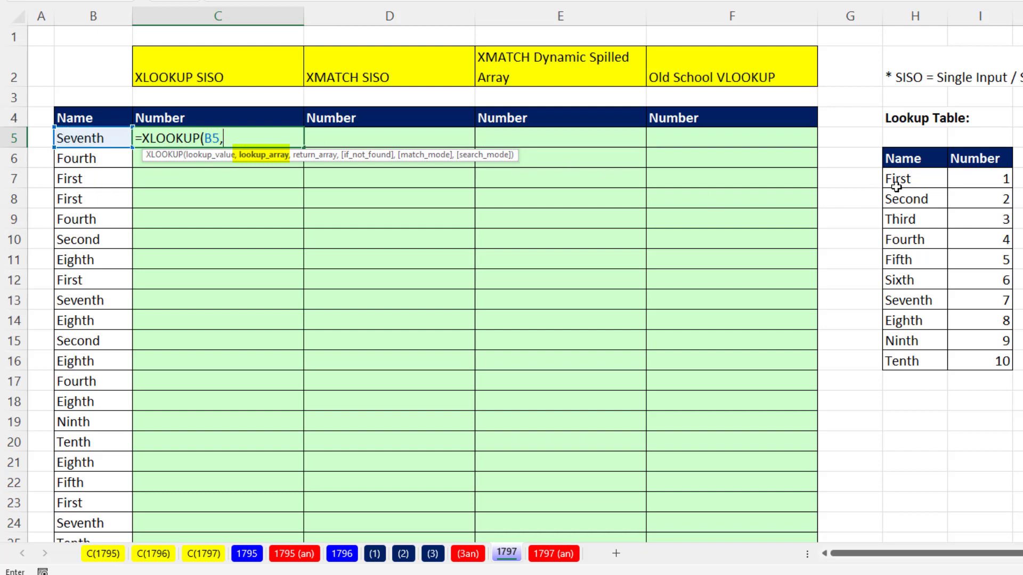
pyautogui.moveTo(904, 179); pyautogui.dragTo(903, 359)
pyautogui.press('F4')
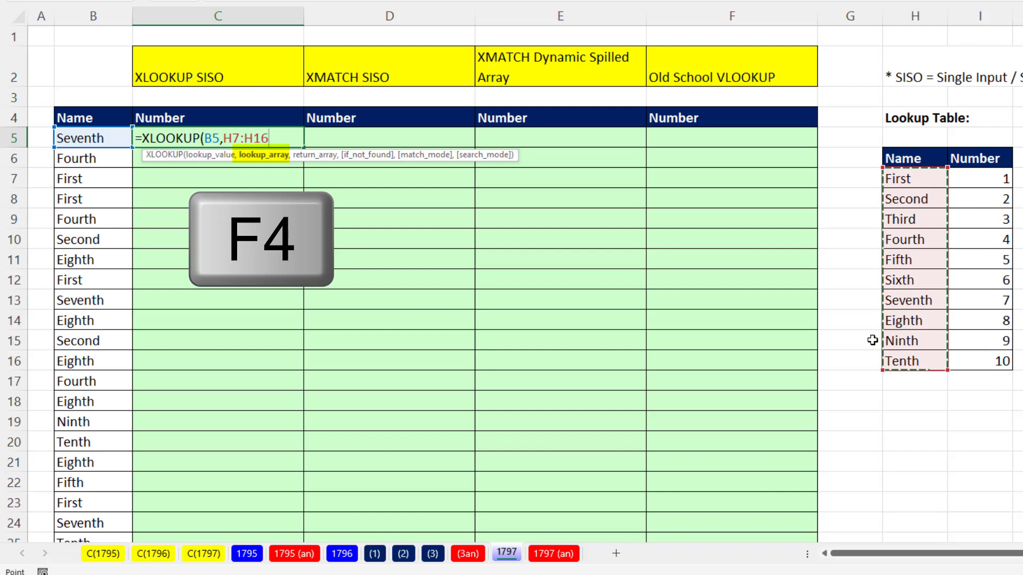
pyautogui.write(',')
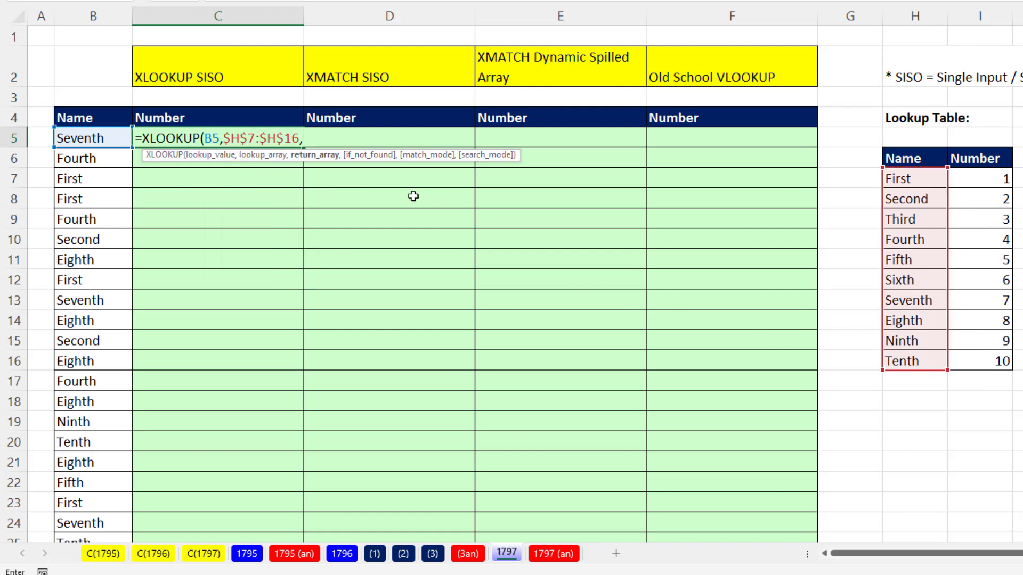
pyautogui.moveTo(979, 176); pyautogui.dragTo(988, 361)
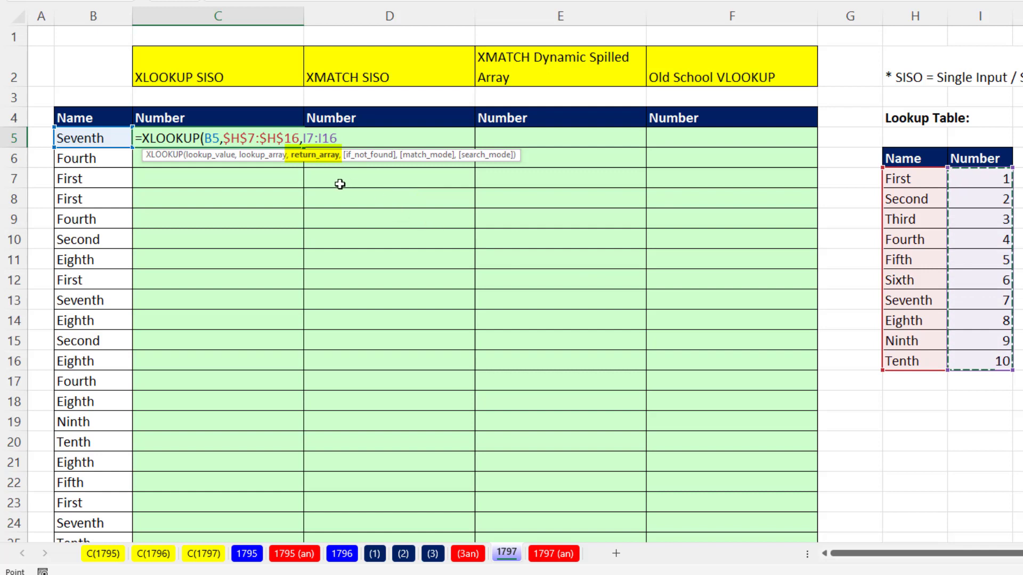
pyautogui.press('F4')
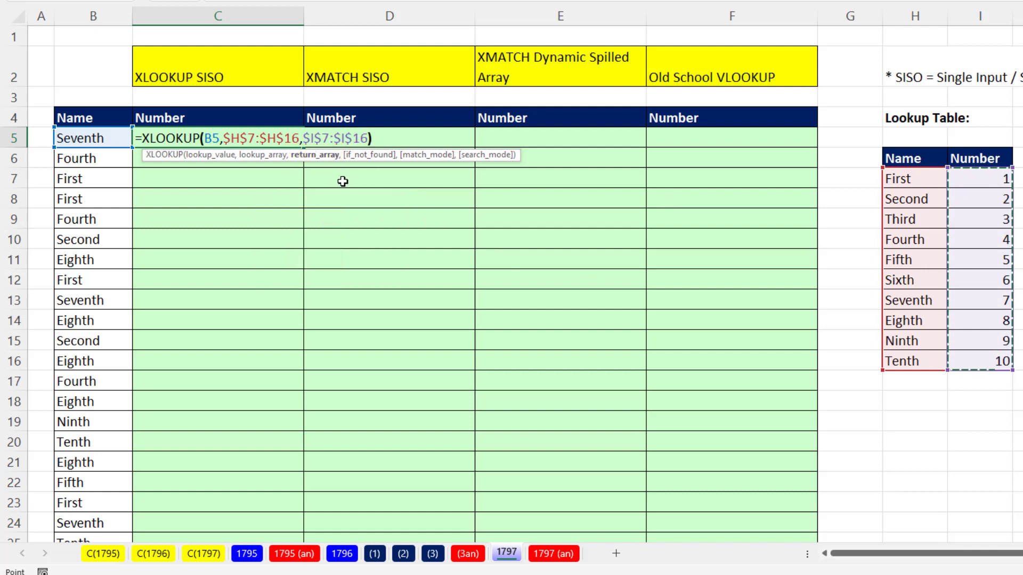
pyautogui.write(')')
pyautogui.hotkey('ctrl', 'Return')
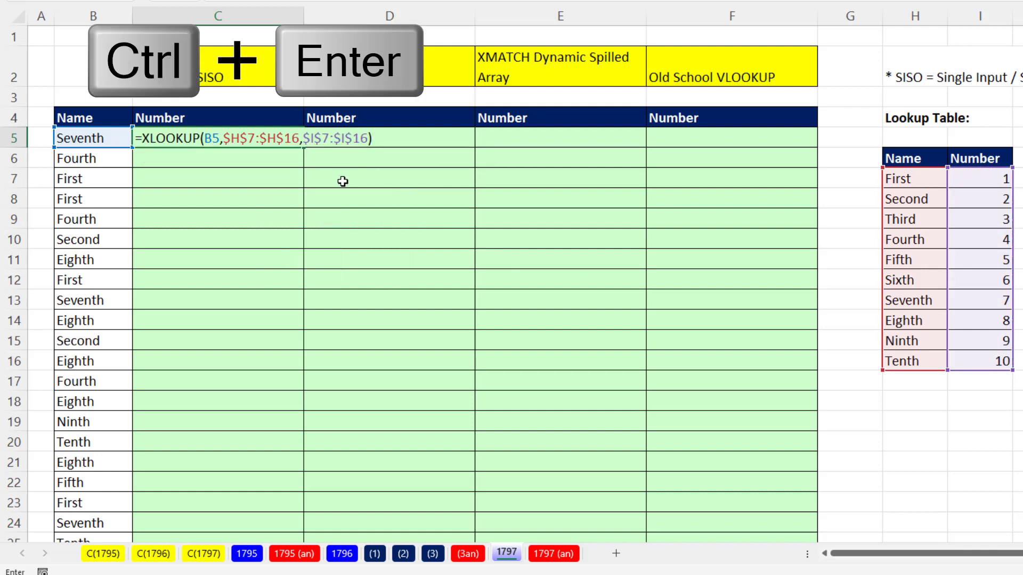
# Fill the XLOOKUP formula down column C and inspect the formula in C16.
pyautogui.doubleClick(306, 149)
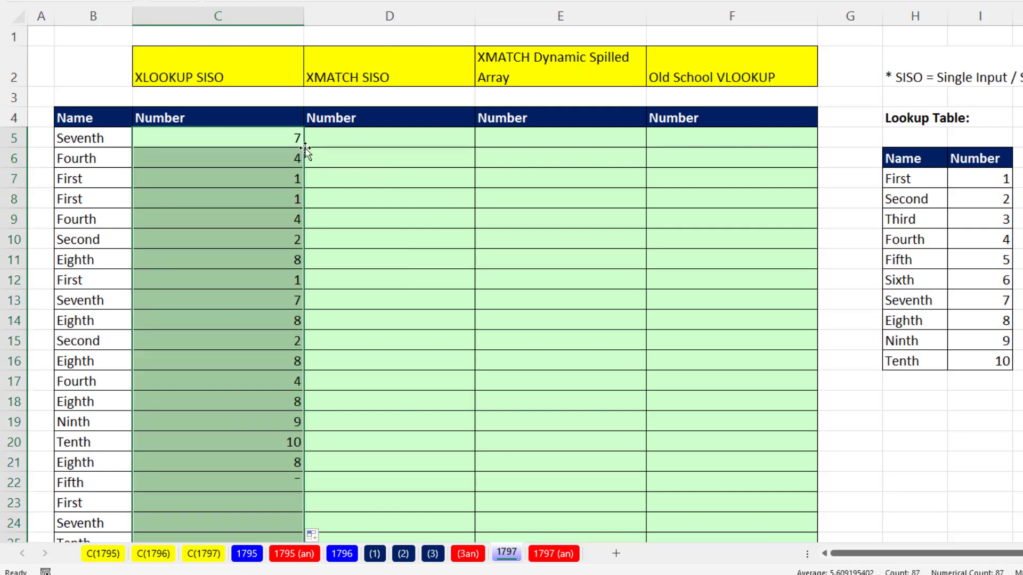
pyautogui.click(267, 366)
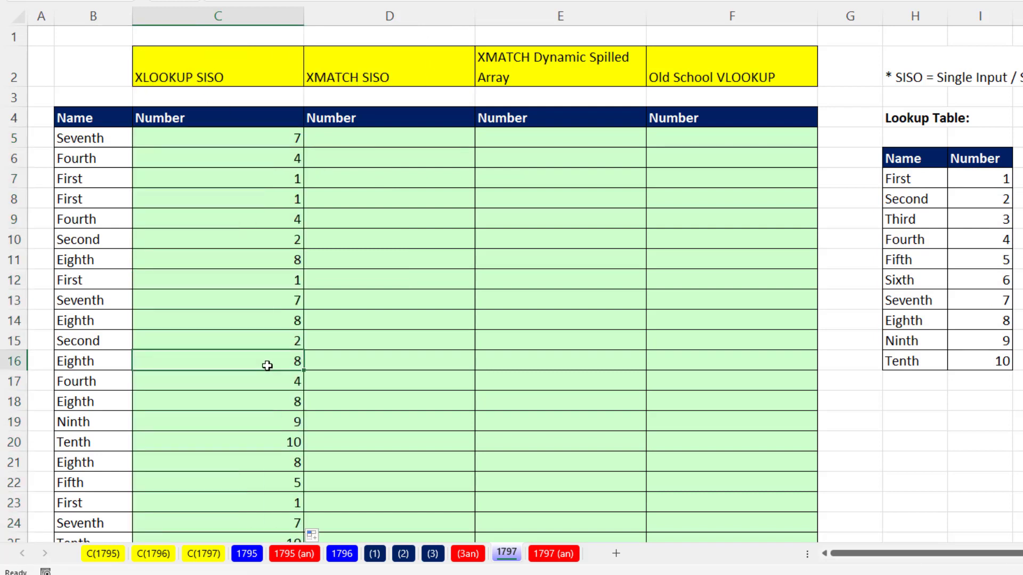
pyautogui.press('F2')
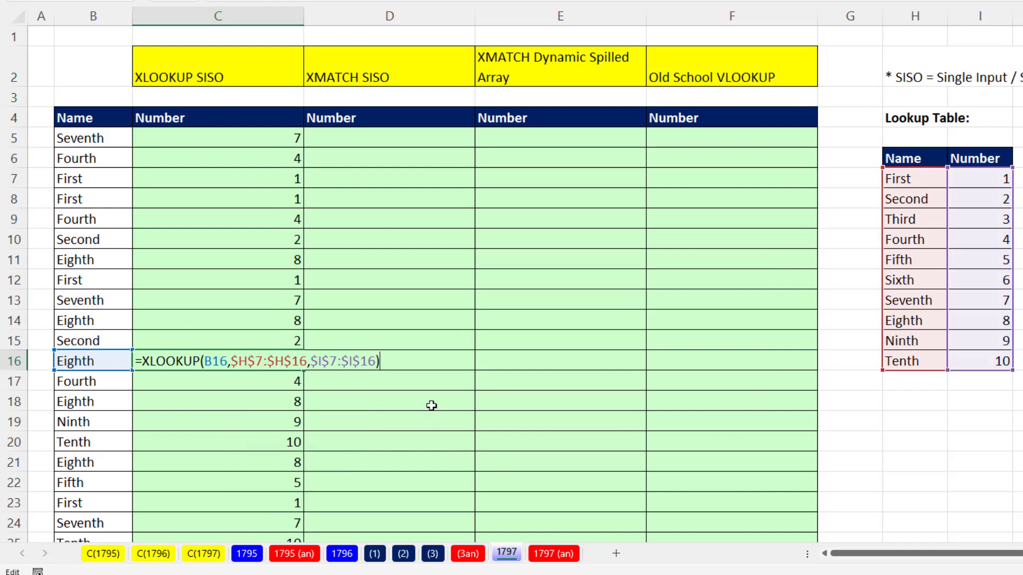
pyautogui.hotkey('ctrl', 'Return')
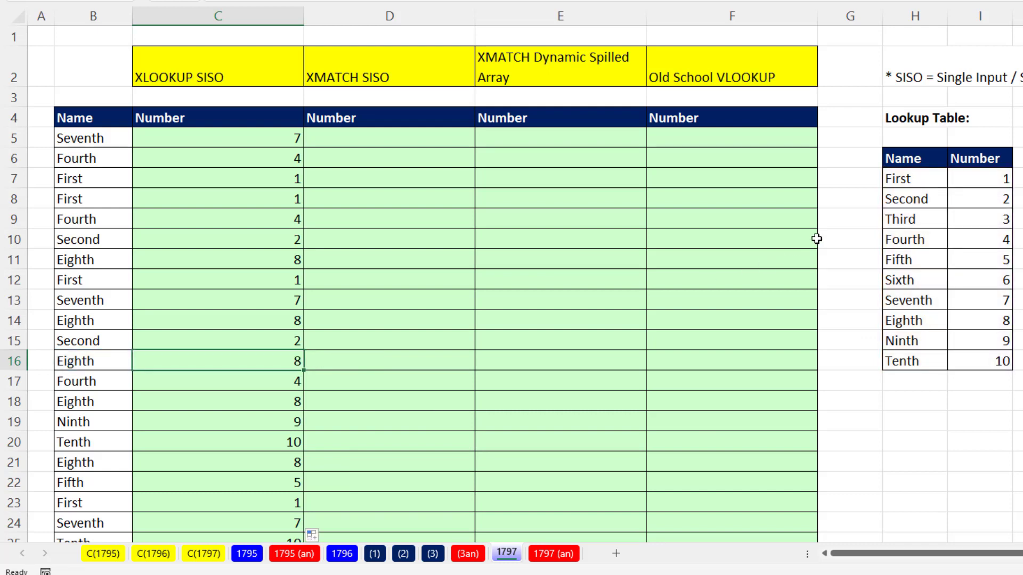
pyautogui.moveTo(916, 179); pyautogui.dragTo(910, 358)
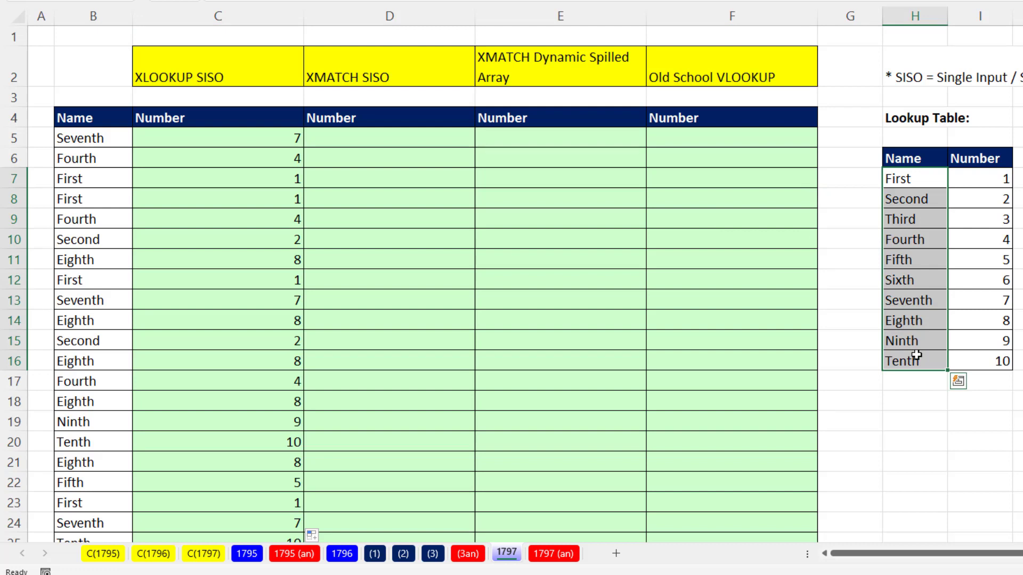
pyautogui.doubleClick(361, 143)
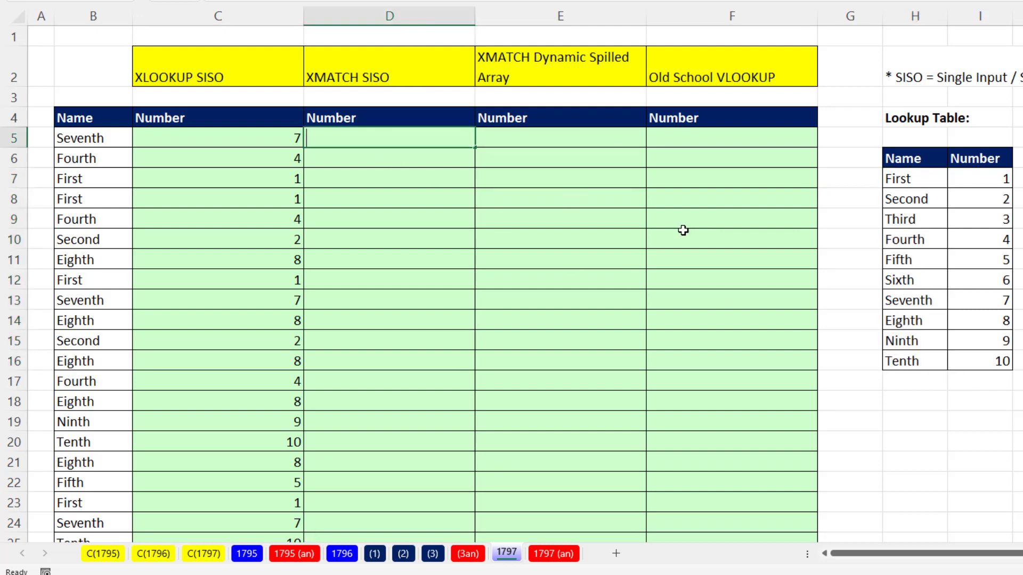
# Enter =XMATCH(B5,$H$7:$H$16) in D5, fill it down column D, then move to E5.
pyautogui.write('=xm')
pyautogui.press('Tab')
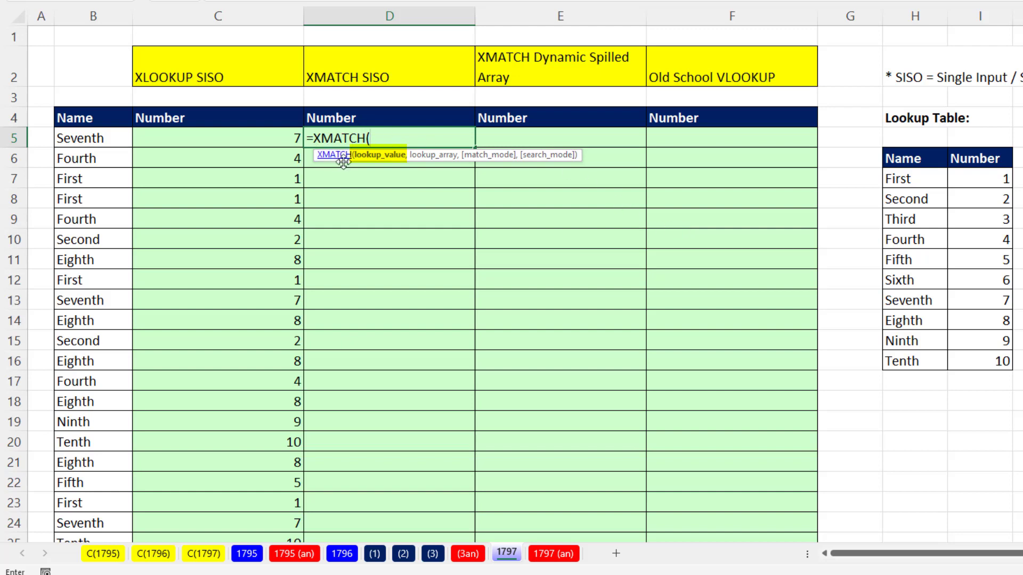
pyautogui.click(109, 137)
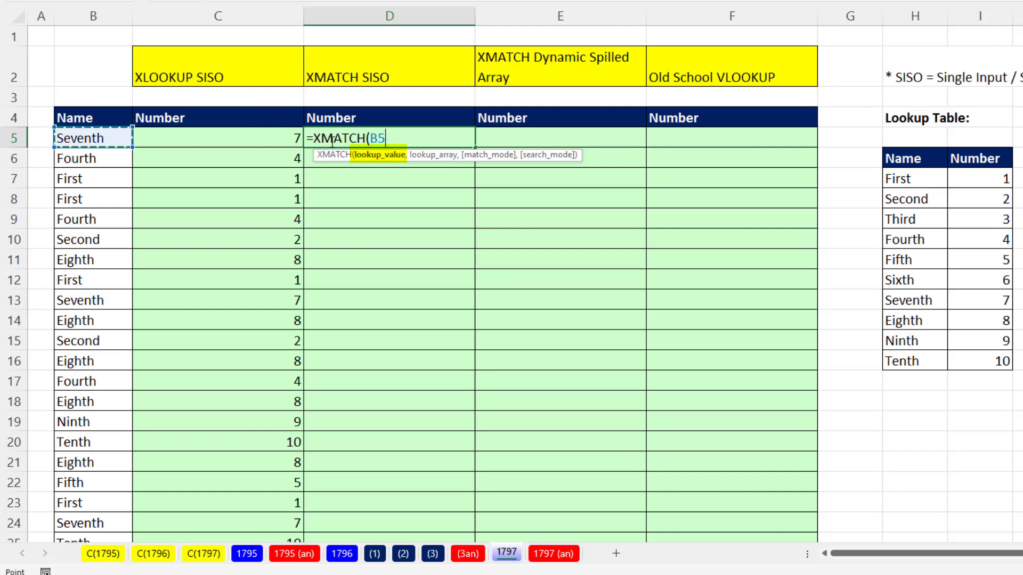
pyautogui.write(',')
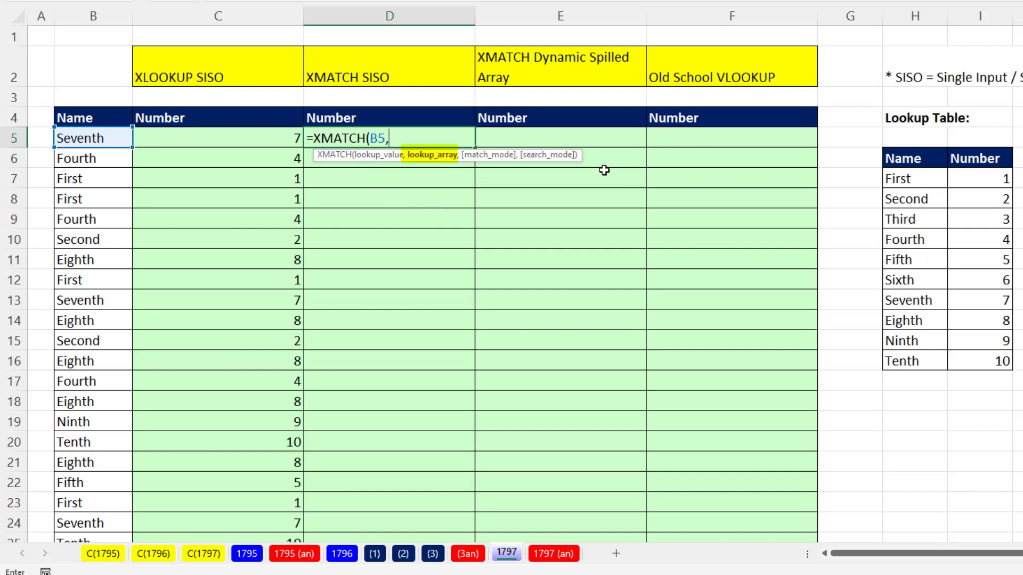
pyautogui.moveTo(899, 182); pyautogui.dragTo(905, 361)
pyautogui.press('F4')
pyautogui.press('F4')
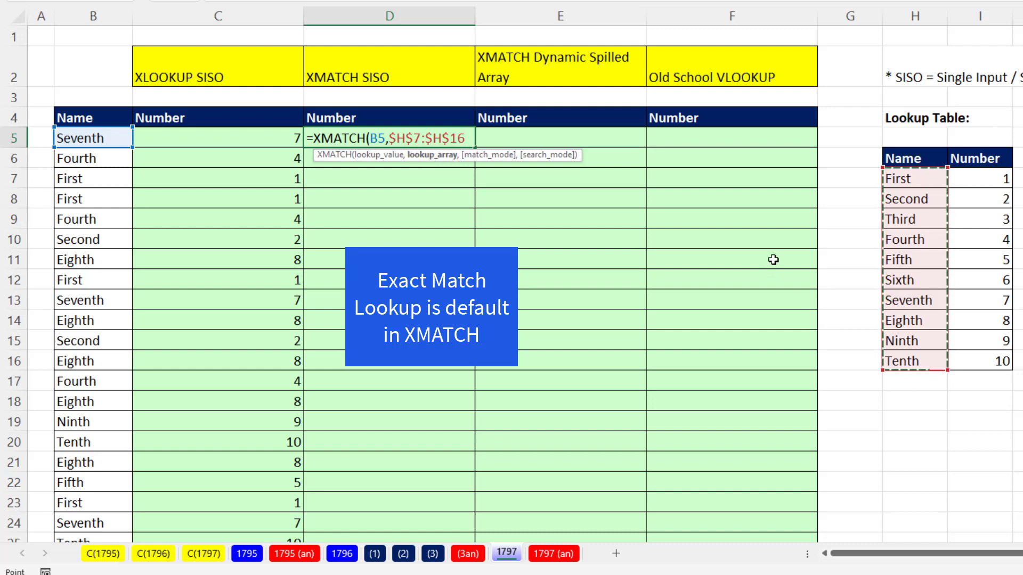
pyautogui.hotkey('ctrl', 'Return')
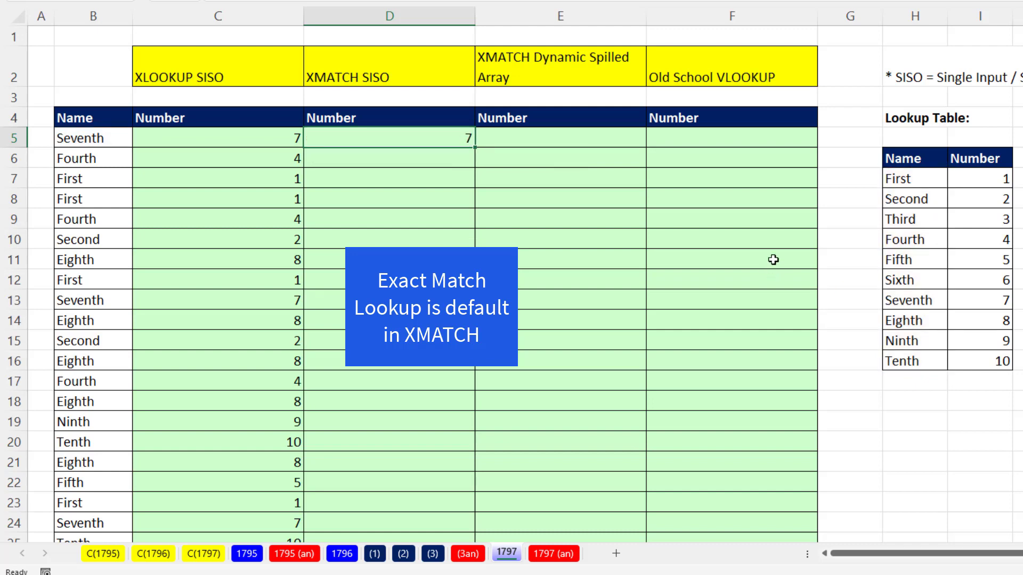
pyautogui.doubleClick(476, 151)
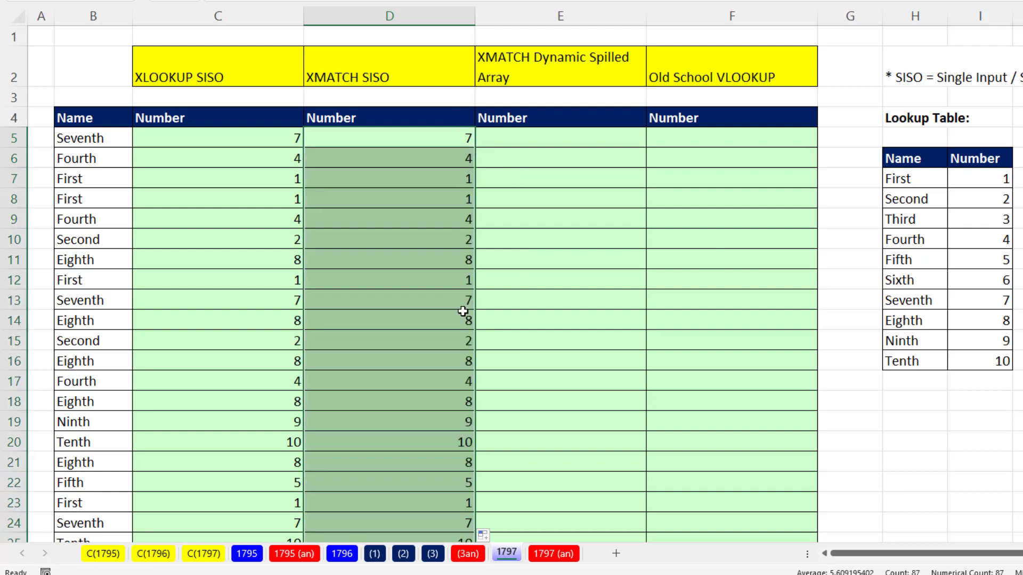
pyautogui.press('Right')
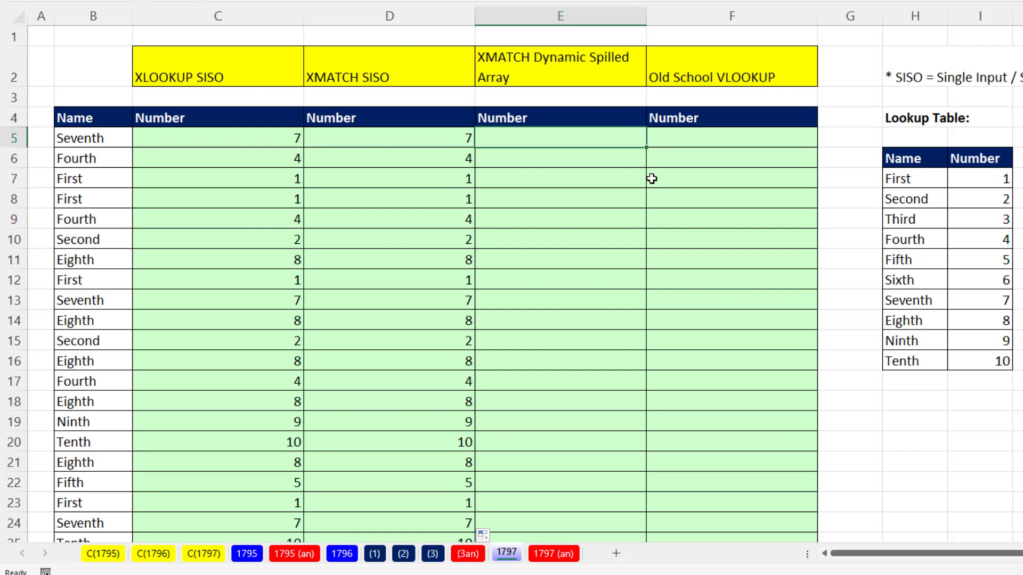
# Enter =XMATCH(B5:B91,H7:H16) in E5 so positions for every name spill down column E.
pyautogui.write('=')
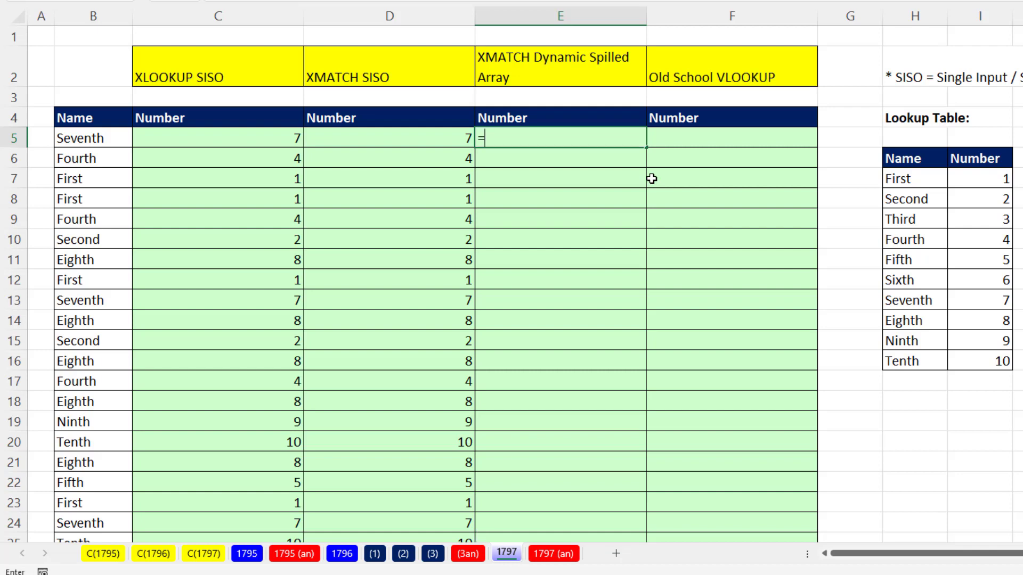
pyautogui.write('xm')
pyautogui.press('Tab')
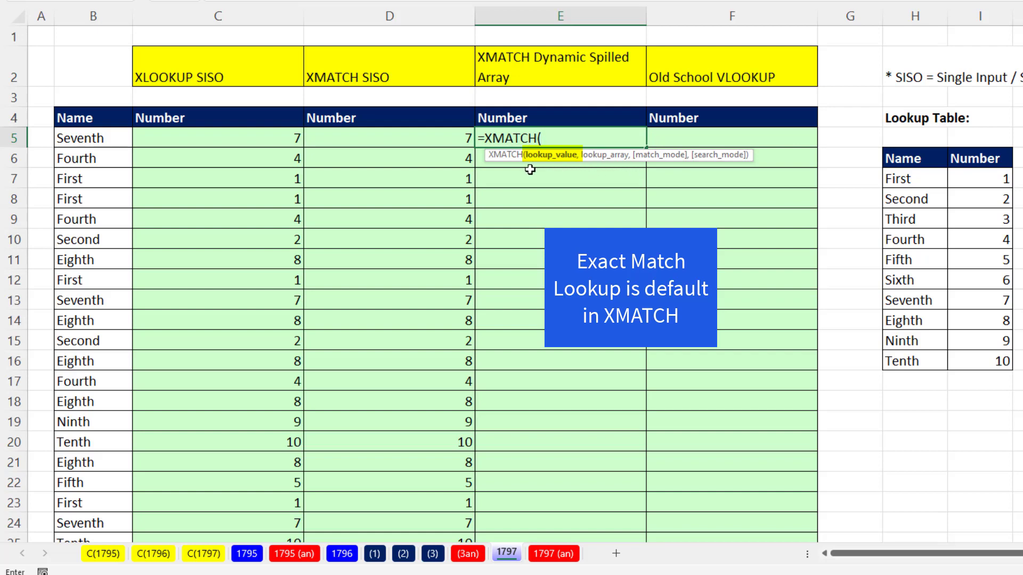
pyautogui.click(85, 136)
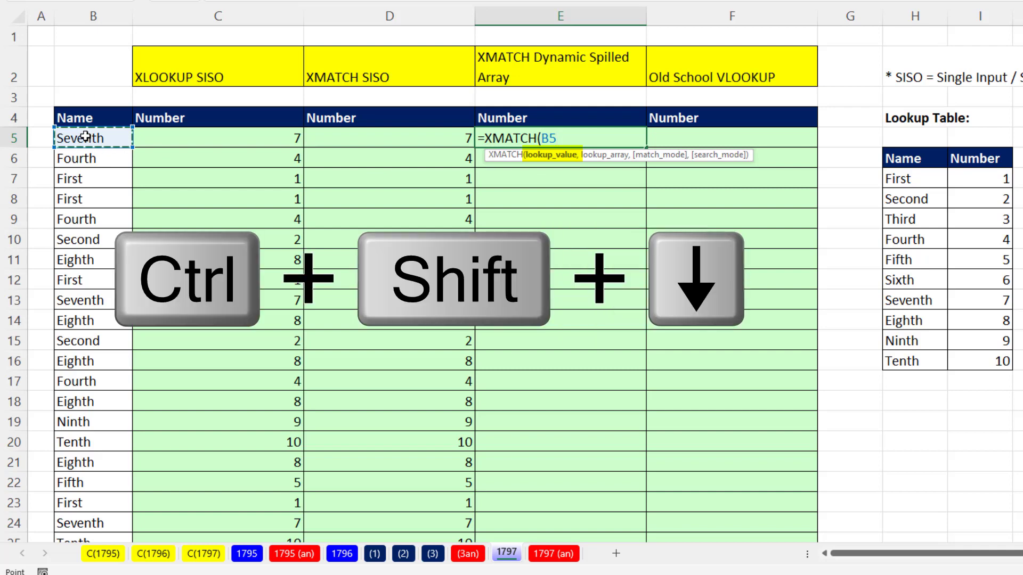
pyautogui.hotkey('ctrl', 'shift', 'Down')
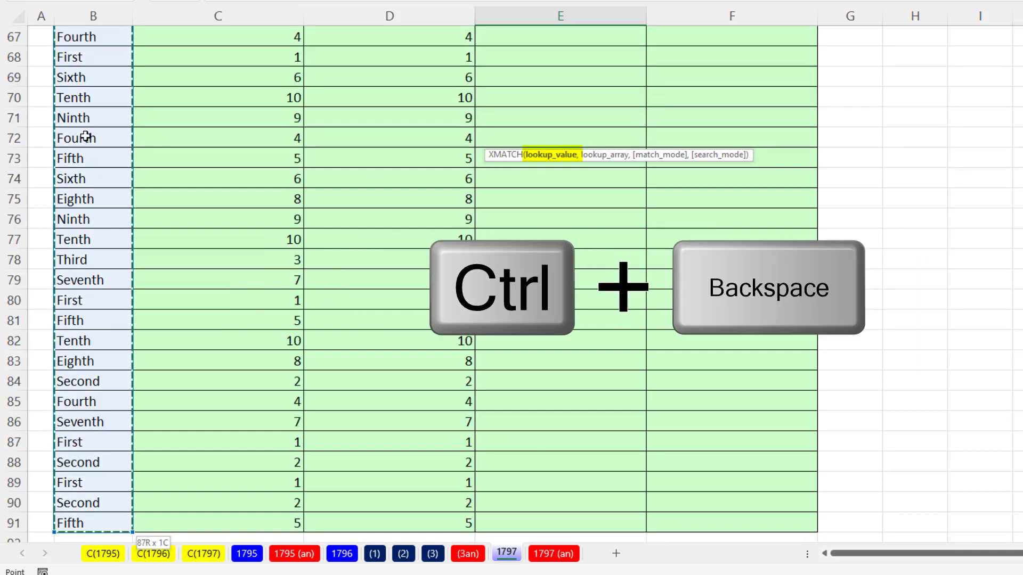
pyautogui.hotkey('ctrl', 'BackSpace')
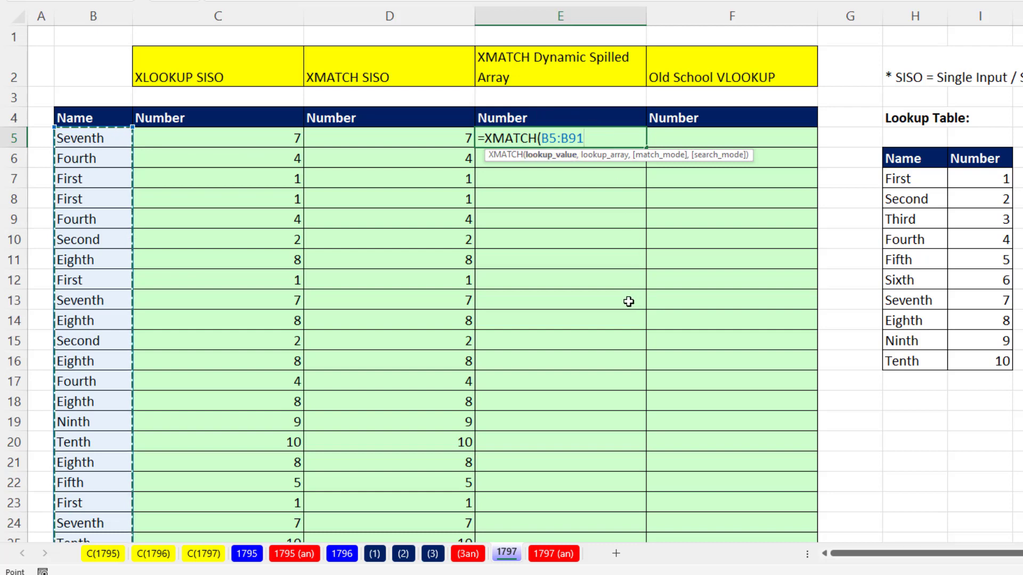
pyautogui.write(',')
pyautogui.moveTo(905, 179); pyautogui.dragTo(908, 361)
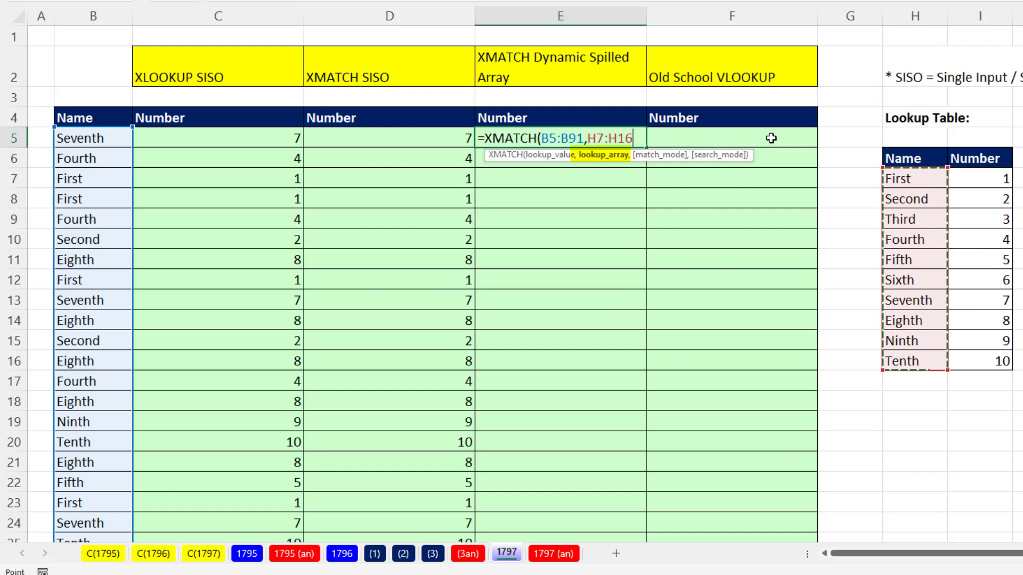
pyautogui.write(')')
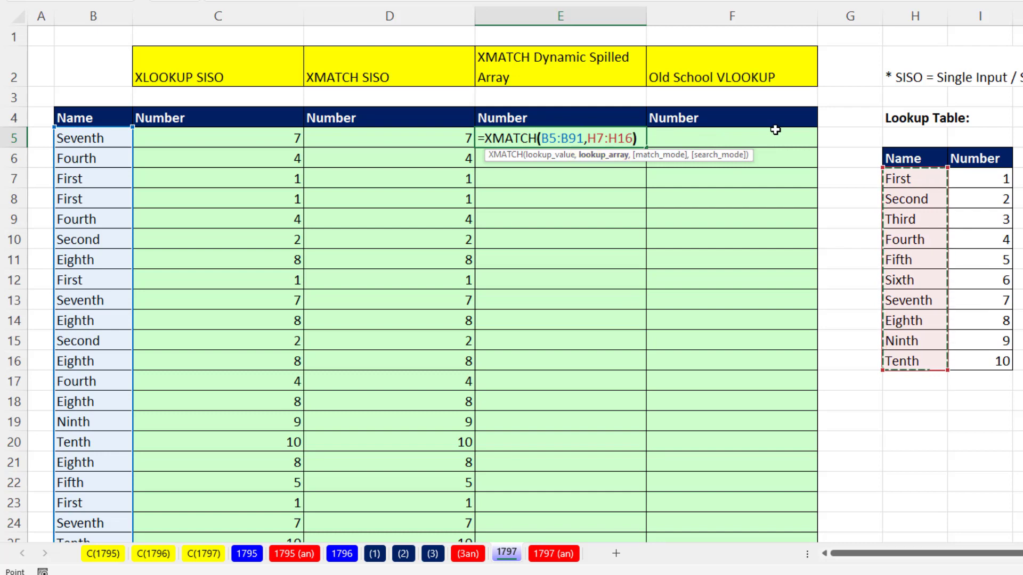
pyautogui.press('Return')
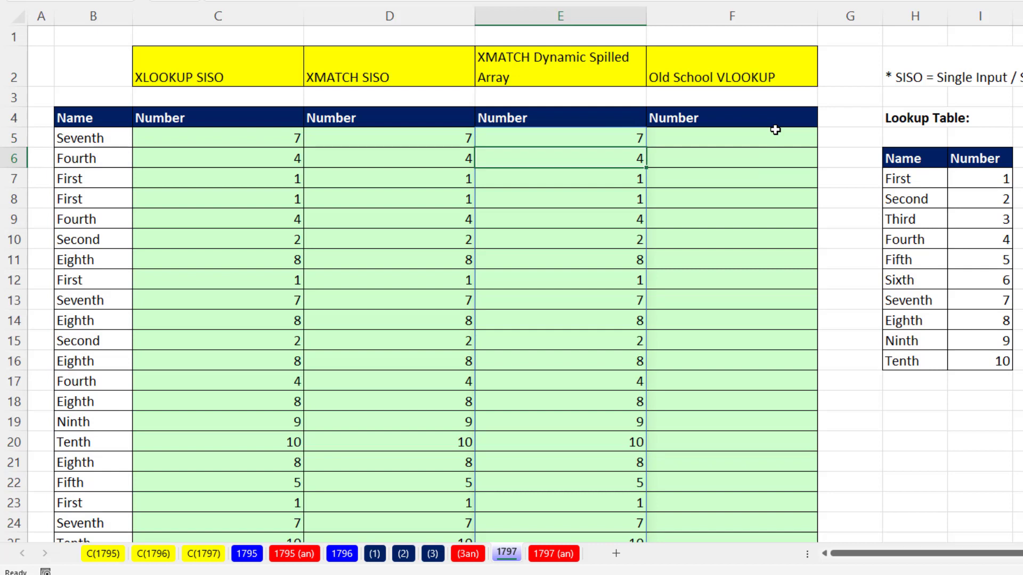
# Enter =VLOOKUP(B5,$H$7:$I$16,2,0) in F5, fill it down column F, and review it.
pyautogui.click(775, 130)
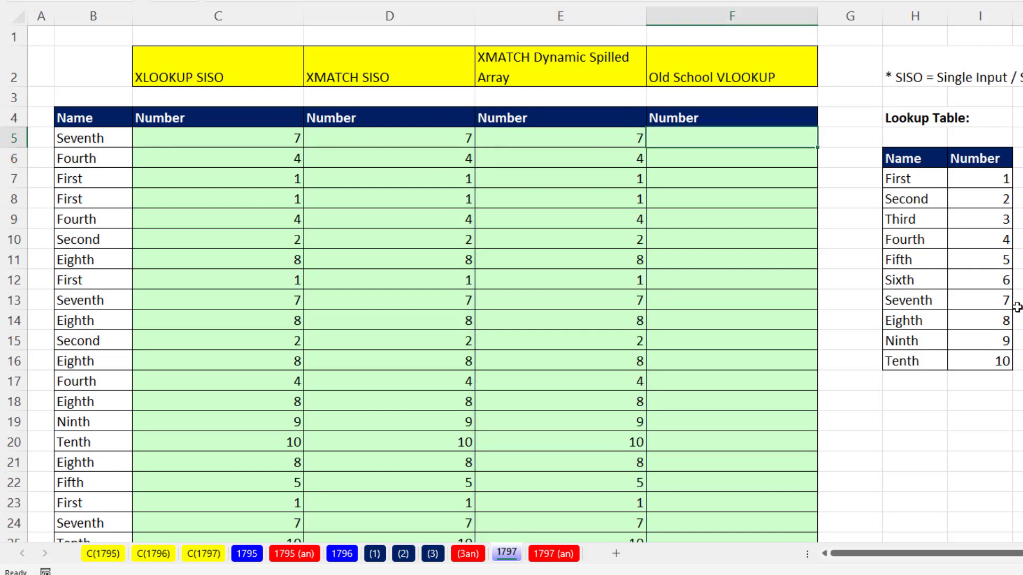
pyautogui.write('=vl')
pyautogui.press('Tab')
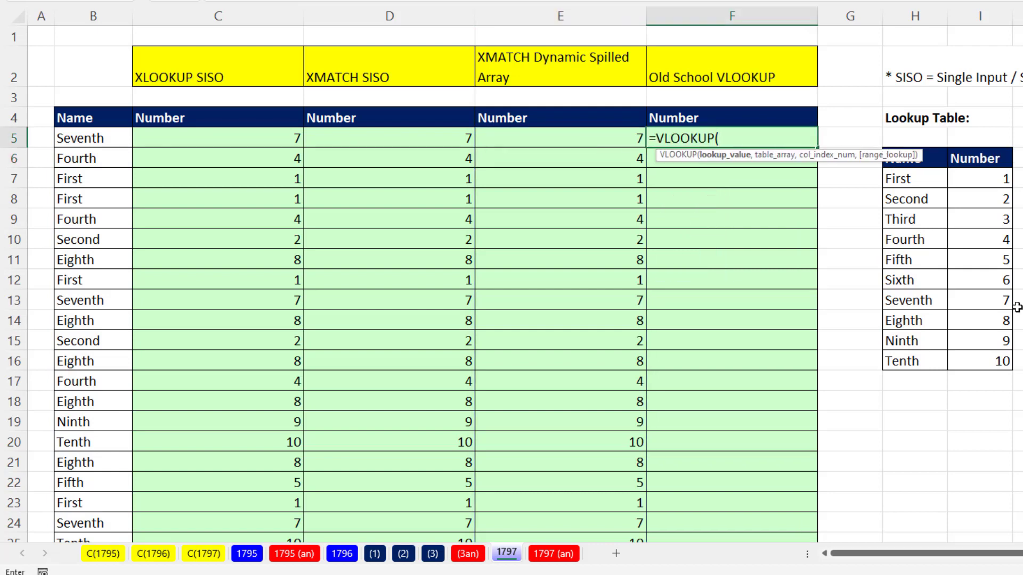
pyautogui.click(82, 138)
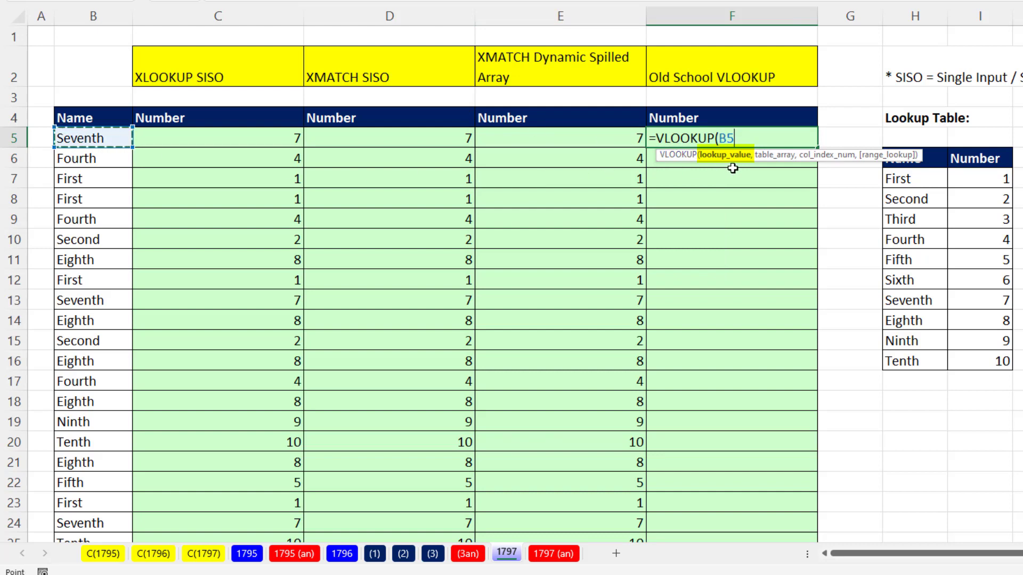
pyautogui.write(',')
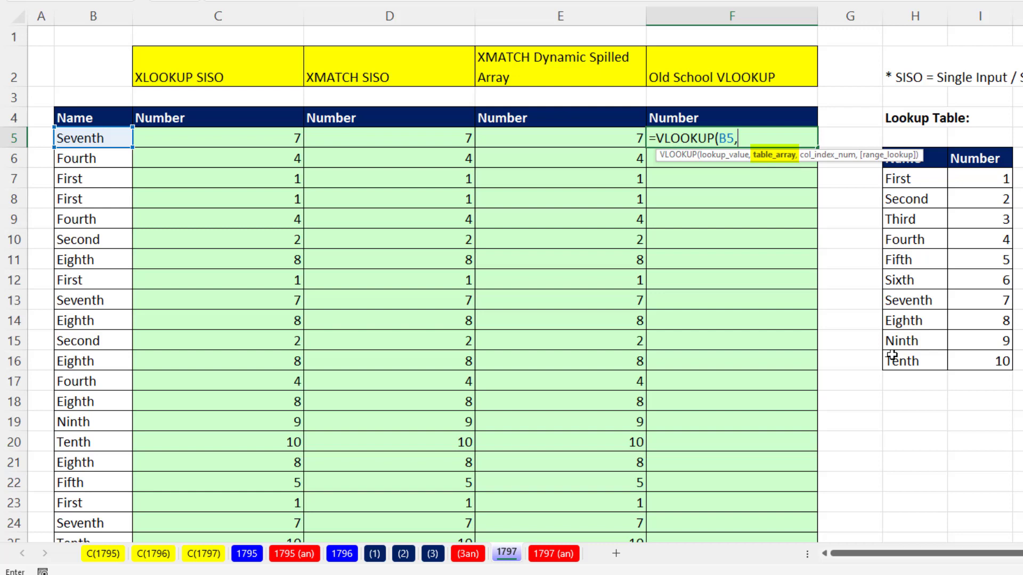
pyautogui.moveTo(897, 358); pyautogui.dragTo(932, 190)
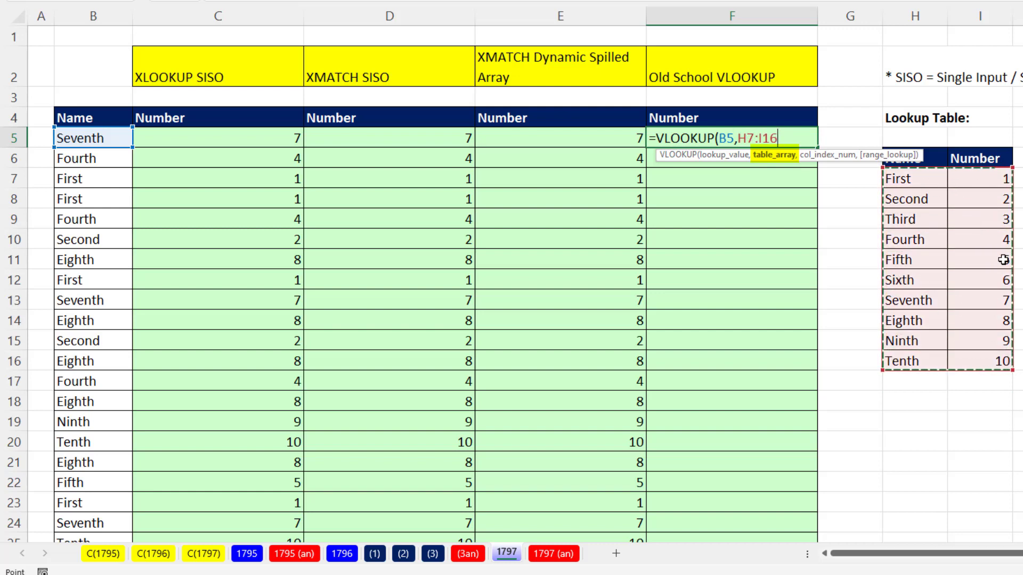
pyautogui.press('F4')
pyautogui.press('F4')
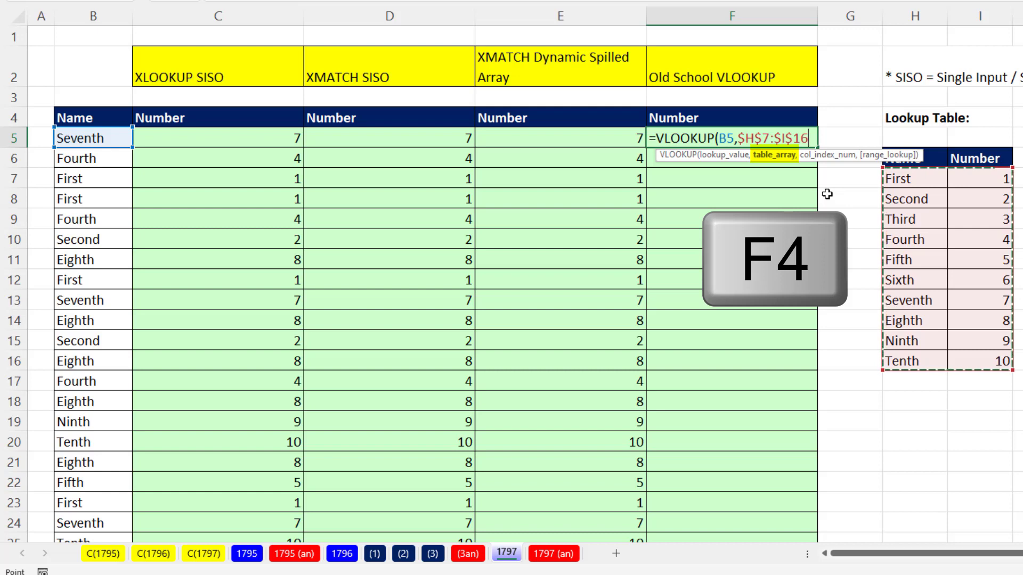
pyautogui.write(',')
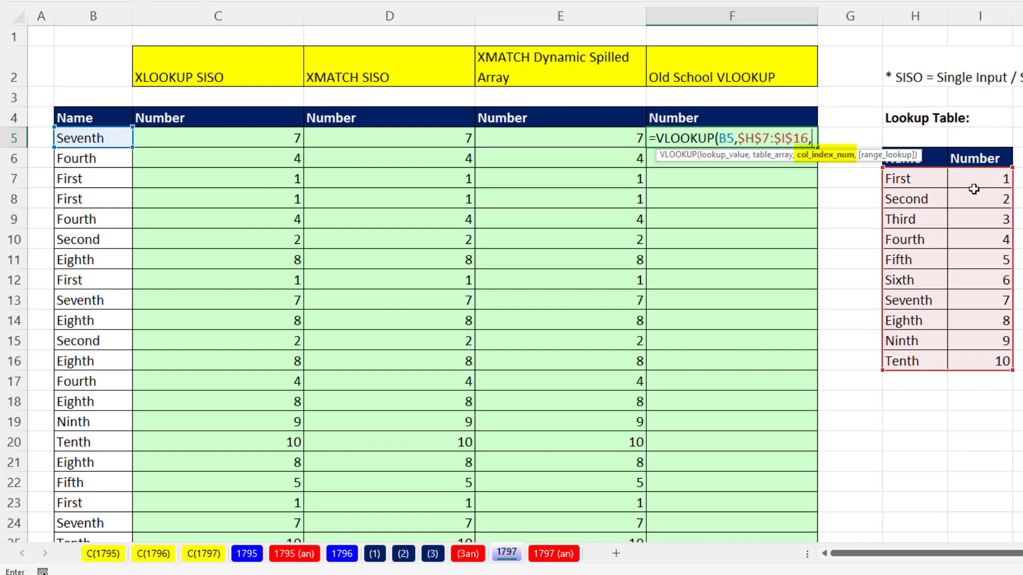
pyautogui.write('2,')
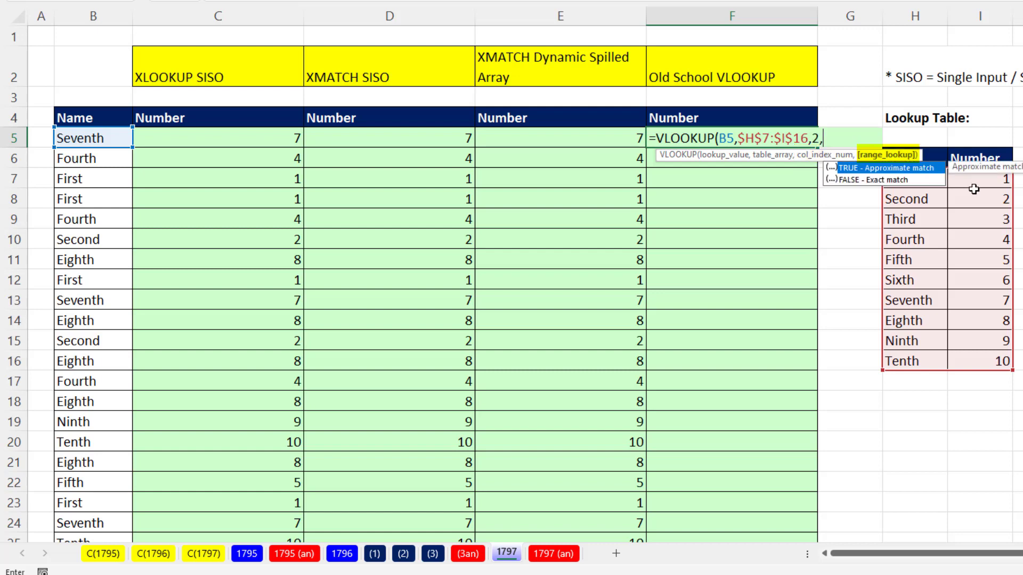
pyautogui.write('0)')
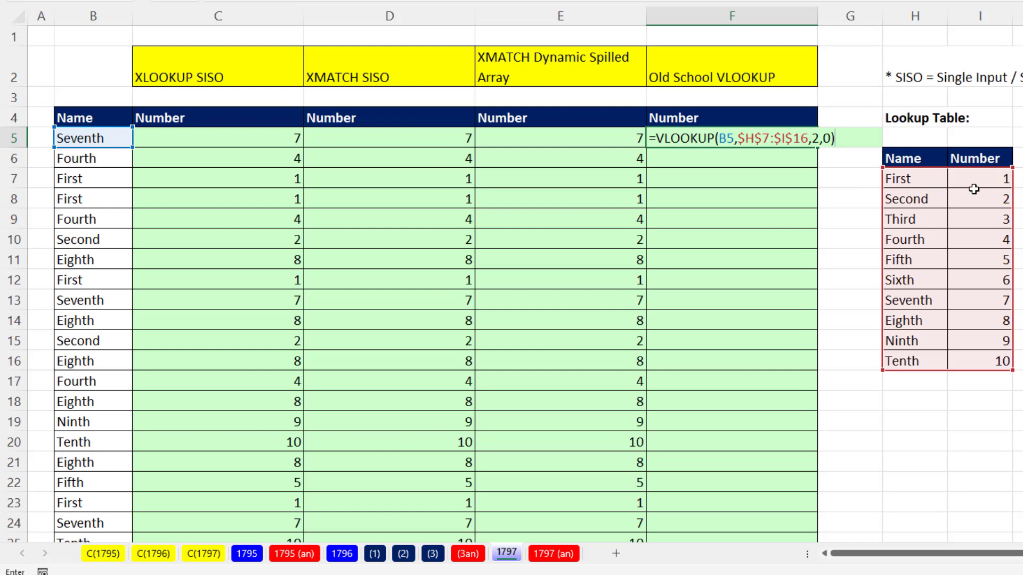
pyautogui.hotkey('ctrl', 'Return')
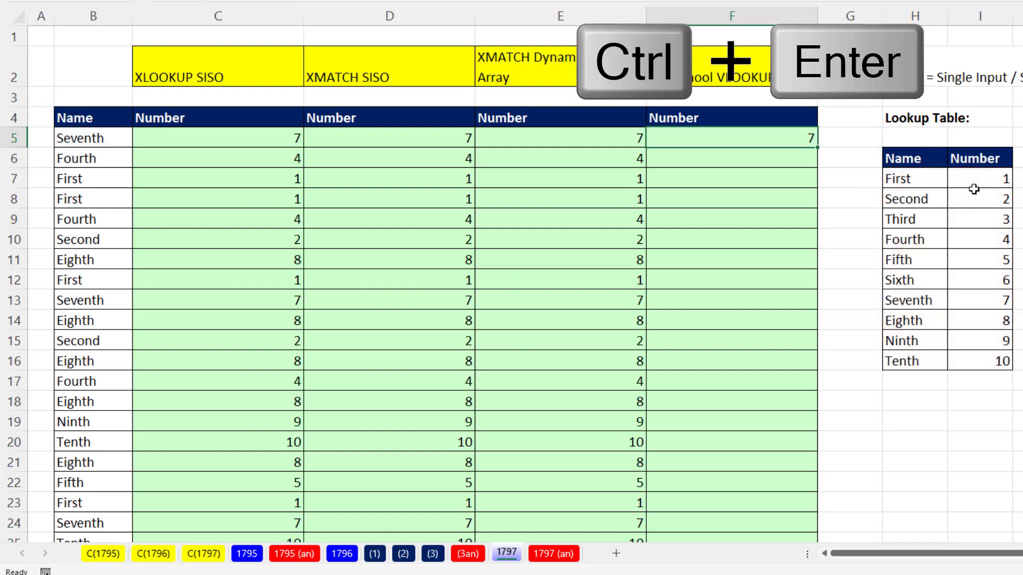
pyautogui.doubleClick(818, 148)
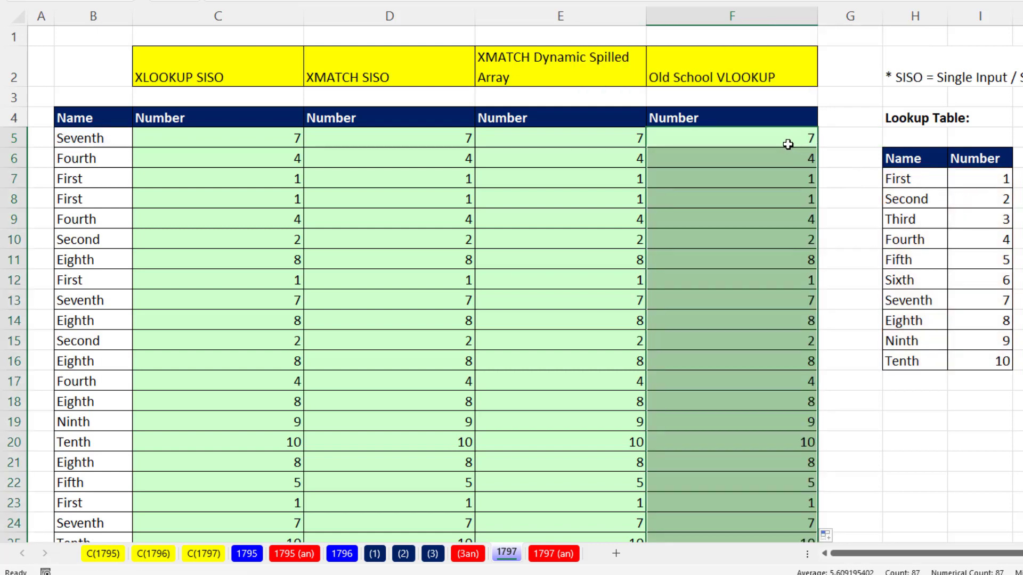
pyautogui.doubleClick(787, 143)
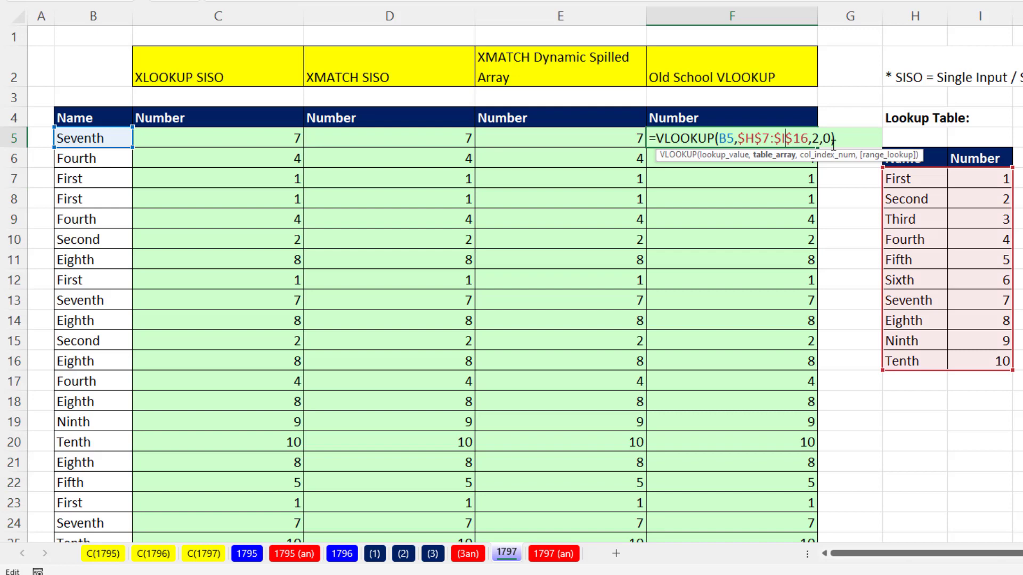
# Widen column G, enter =MATCH(B5,$I$7:$I$16,0) in G5, and fill it down column G.
pyautogui.press('Escape')
pyautogui.moveTo(883, 18); pyautogui.dragTo(916, 16)
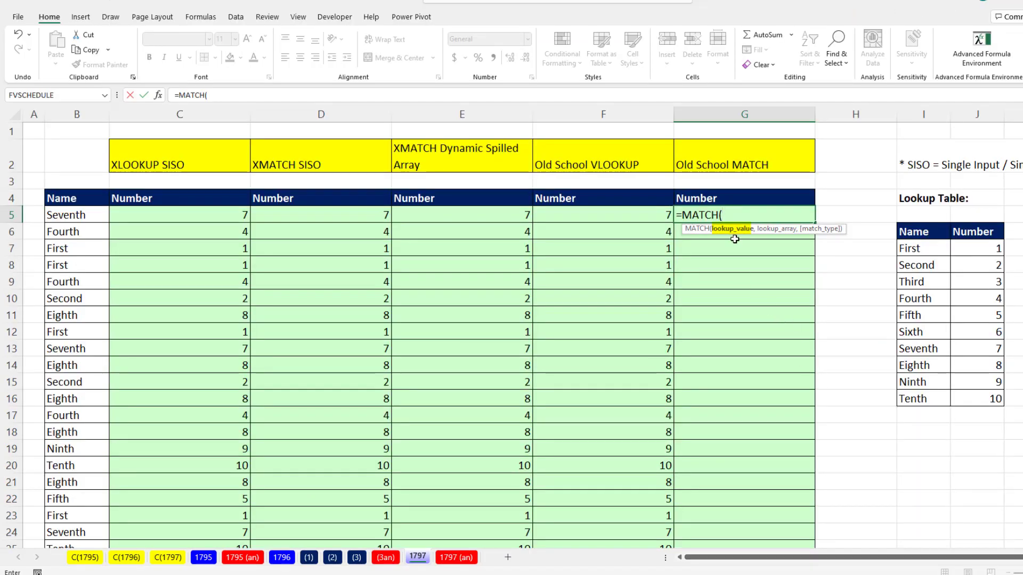
pyautogui.click(93, 219)
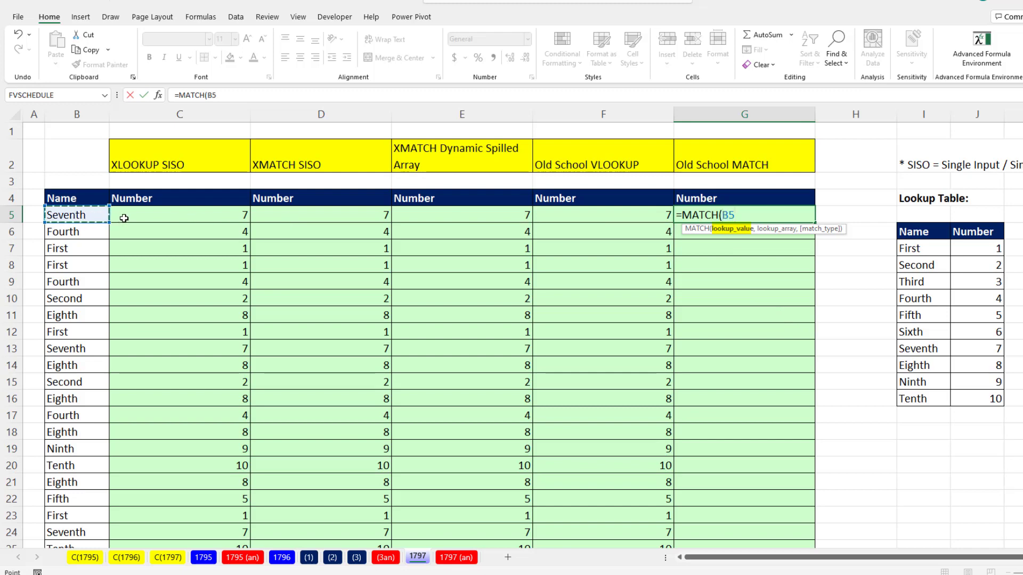
pyautogui.write(',')
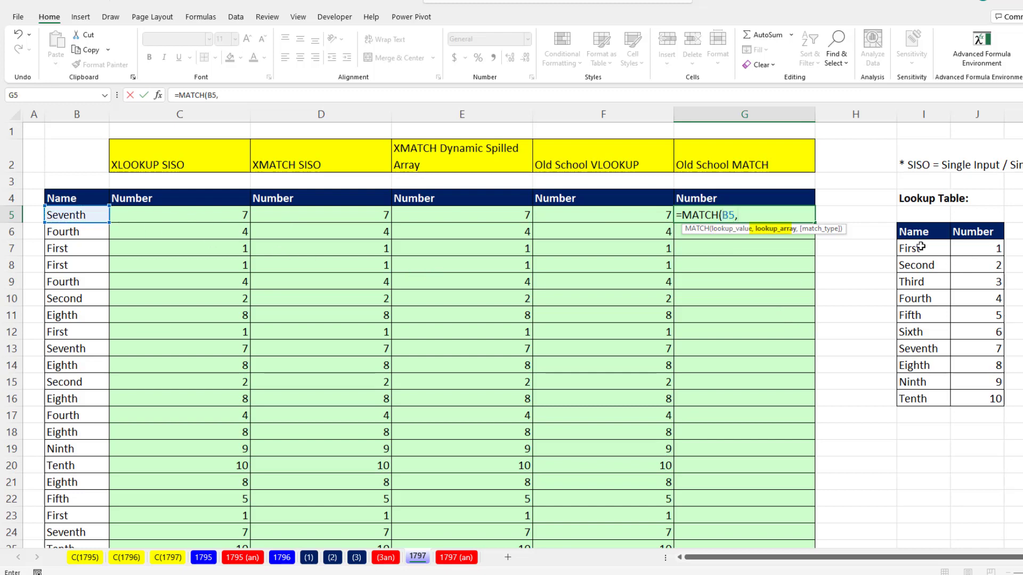
pyautogui.moveTo(920, 246); pyautogui.dragTo(927, 400)
pyautogui.press('F4')
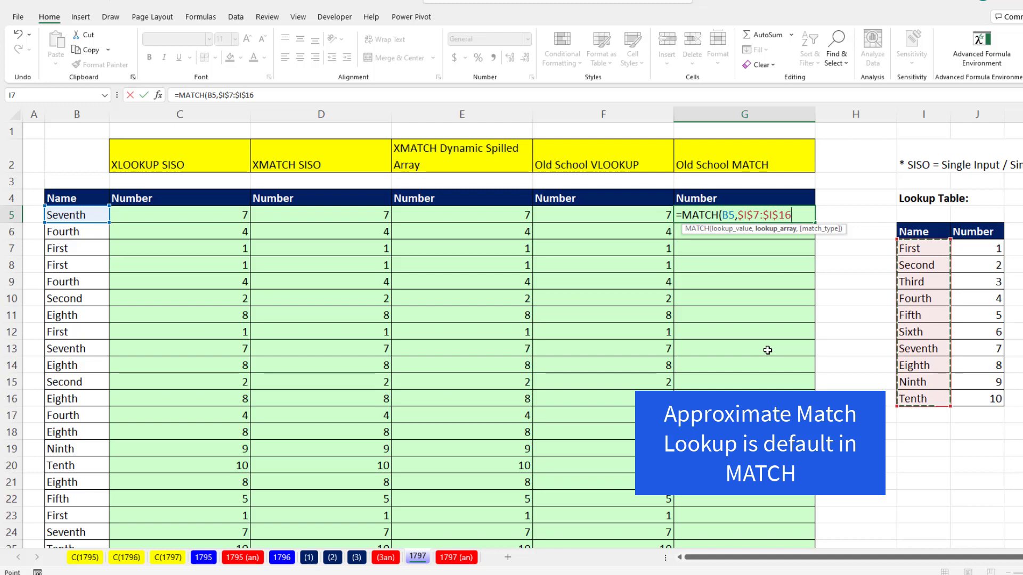
pyautogui.write(',')
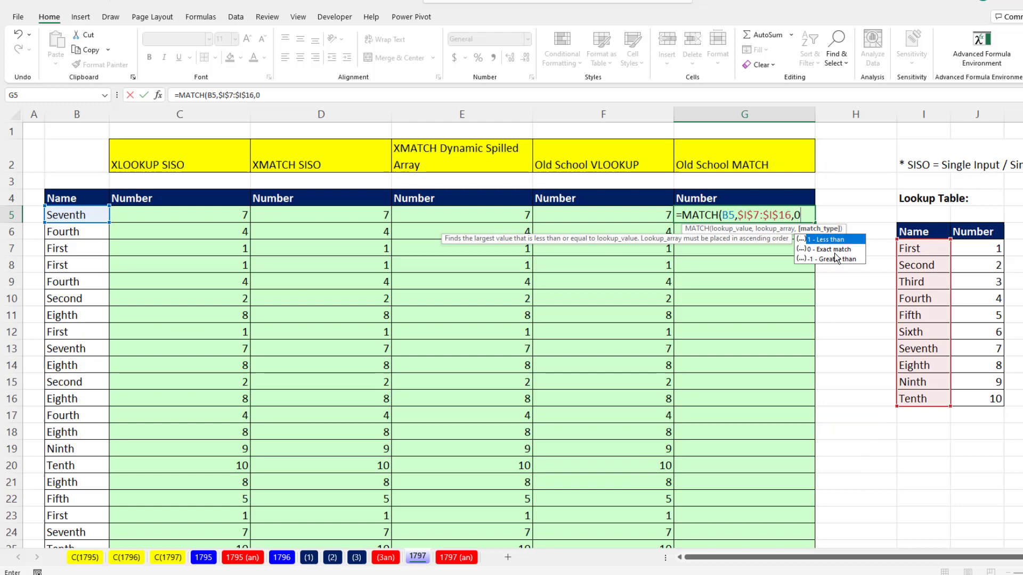
pyautogui.write('0)')
pyautogui.hotkey('ctrl', 'Return')
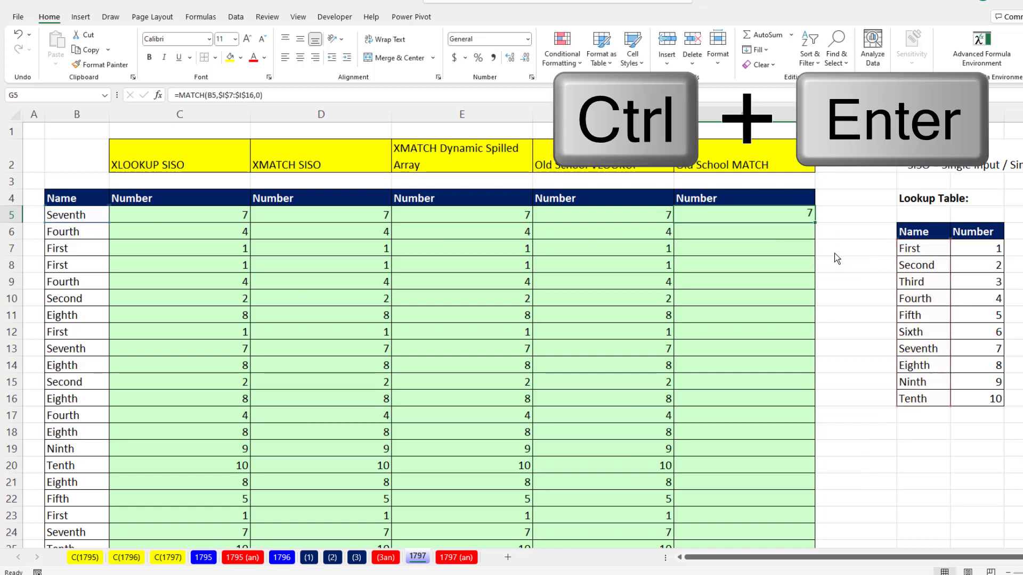
pyautogui.doubleClick(816, 223)
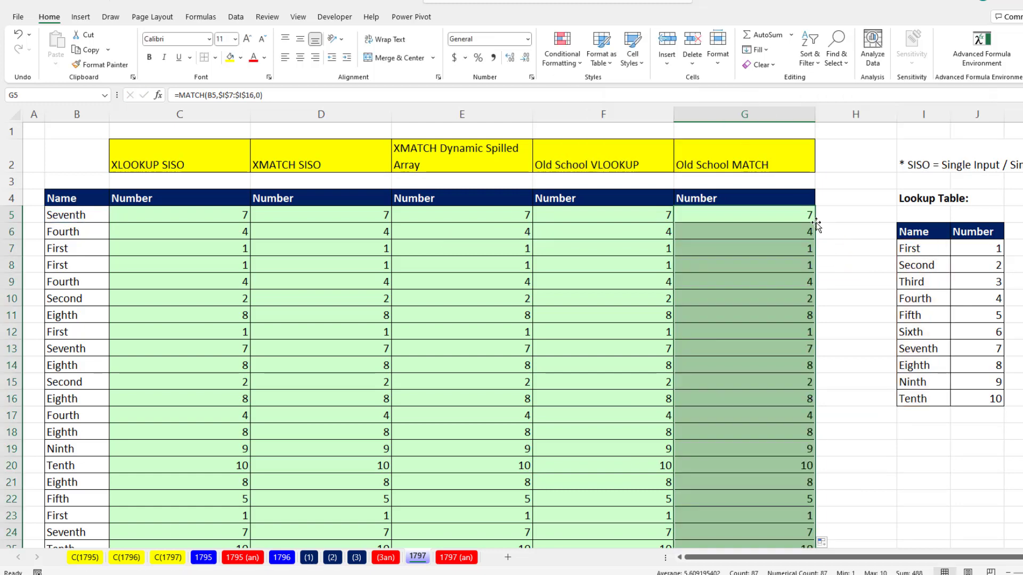
pyautogui.doubleClick(764, 214)
pyautogui.press('Escape')
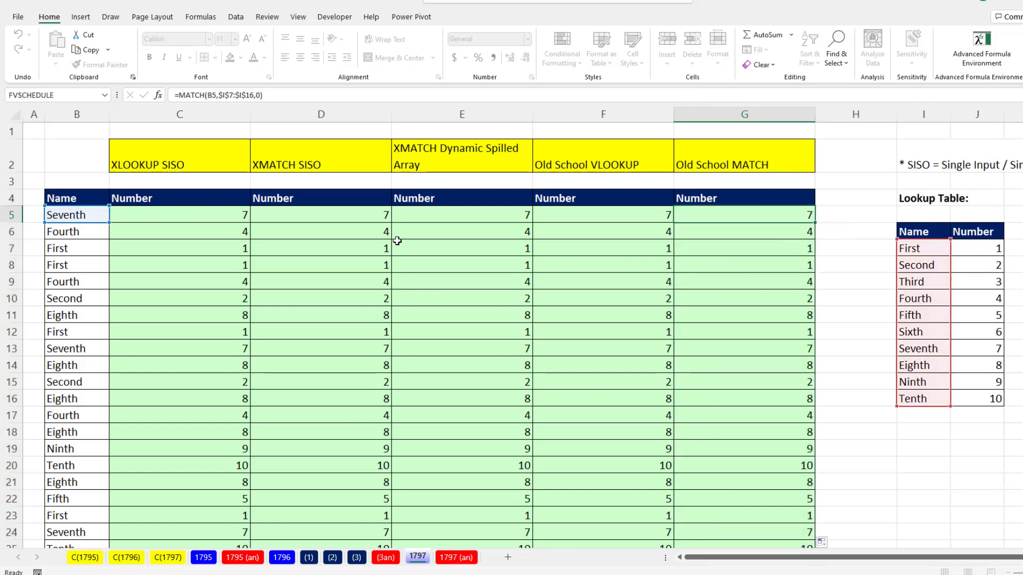
pyautogui.doubleClick(371, 215)
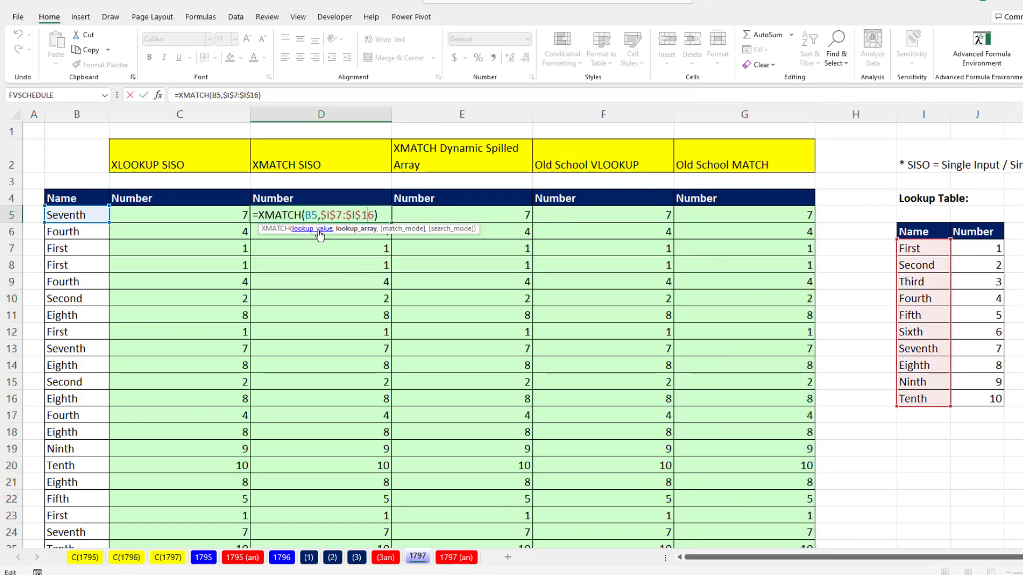
pyautogui.press('Escape')
pyautogui.doubleClick(440, 217)
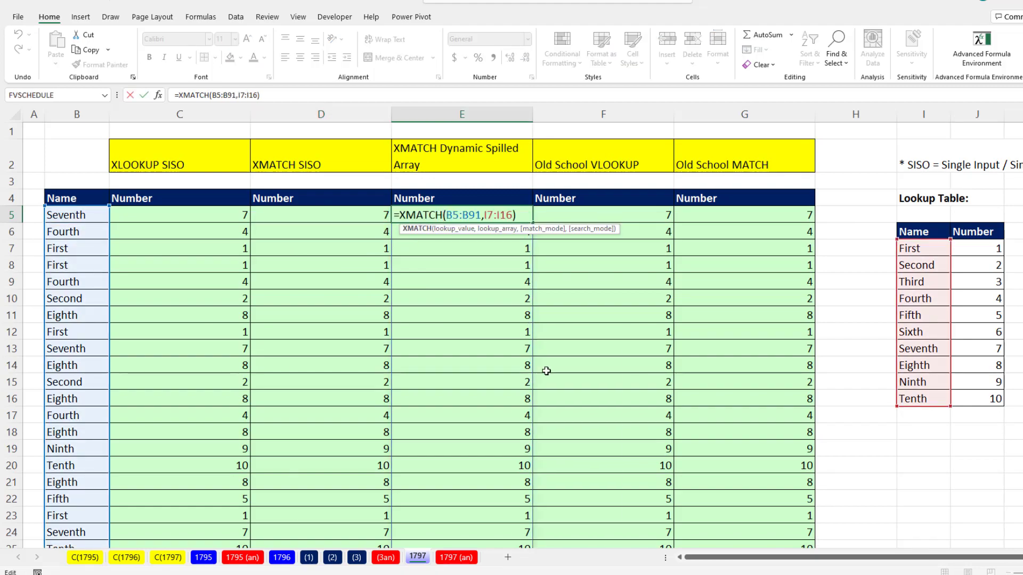